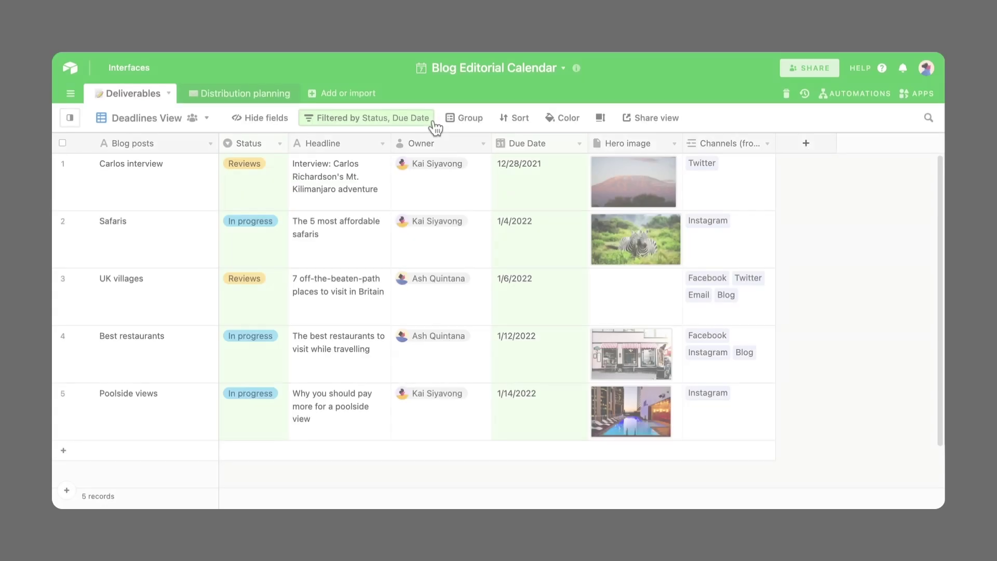
Review the Deadlines View's current filter and record colour settings
left_click(432, 123)
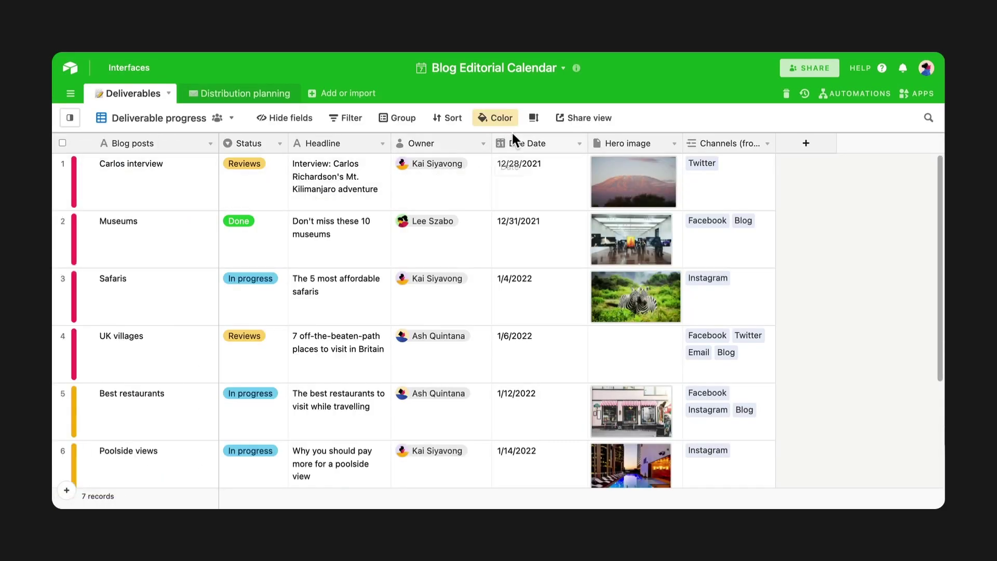
left_click(501, 118)
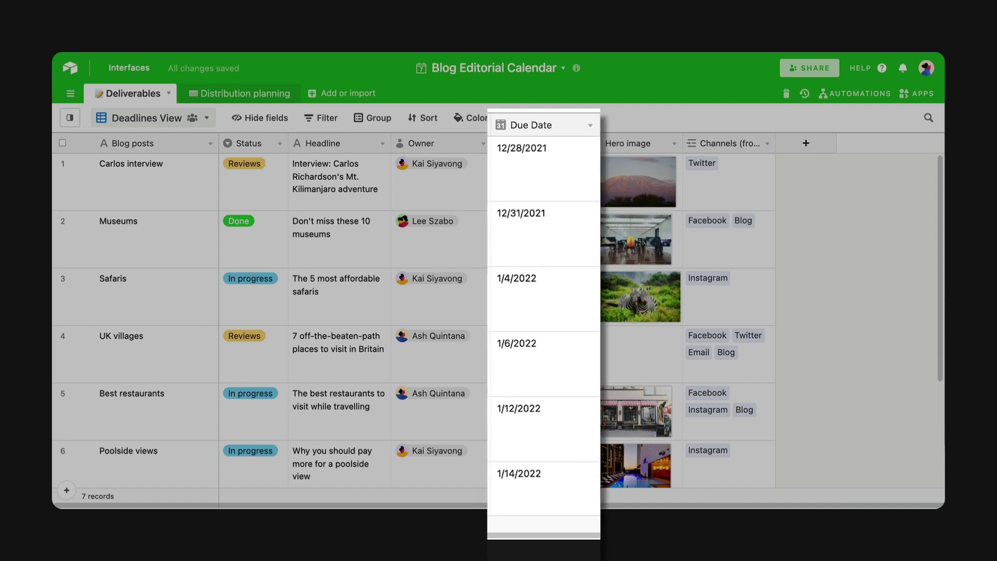
Add a filter keeping records whose Due Date is before today
left_click(331, 118)
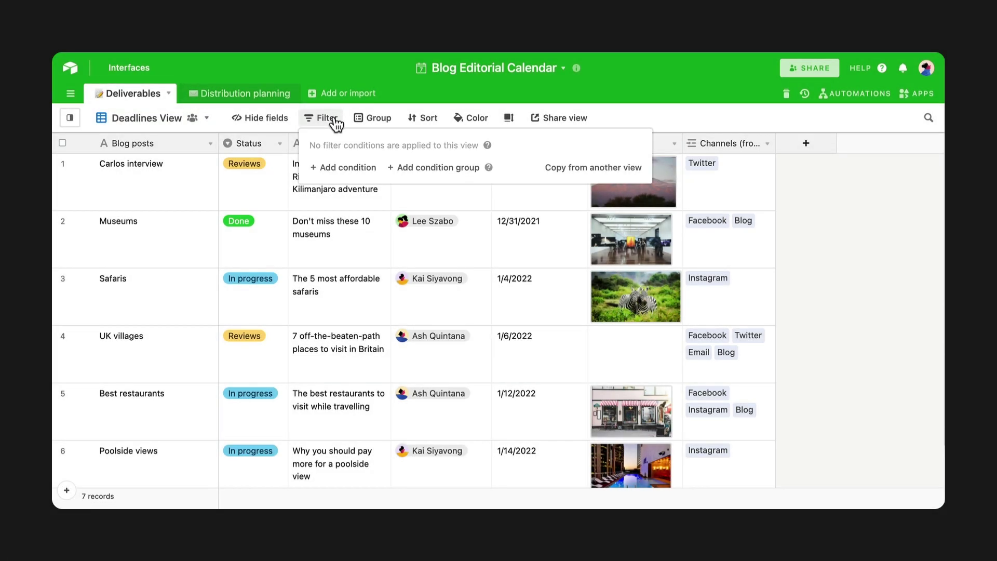
left_click(372, 168)
left_click(423, 167)
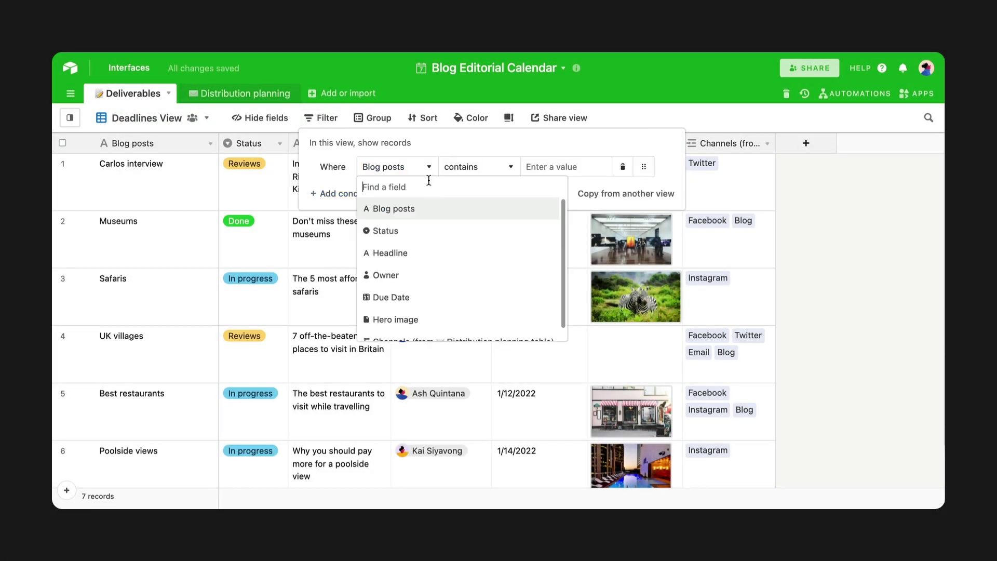
left_click(437, 300)
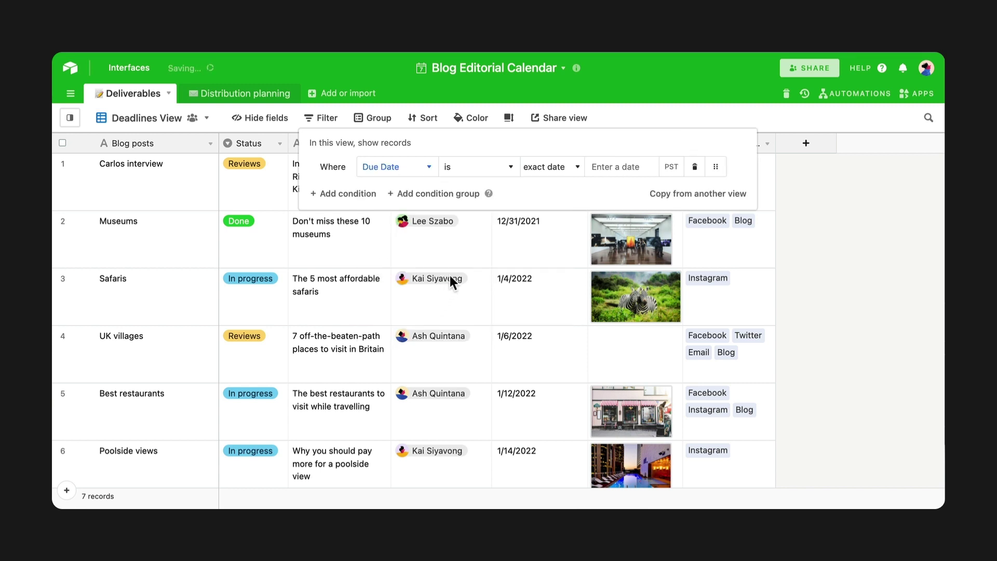
left_click(510, 167)
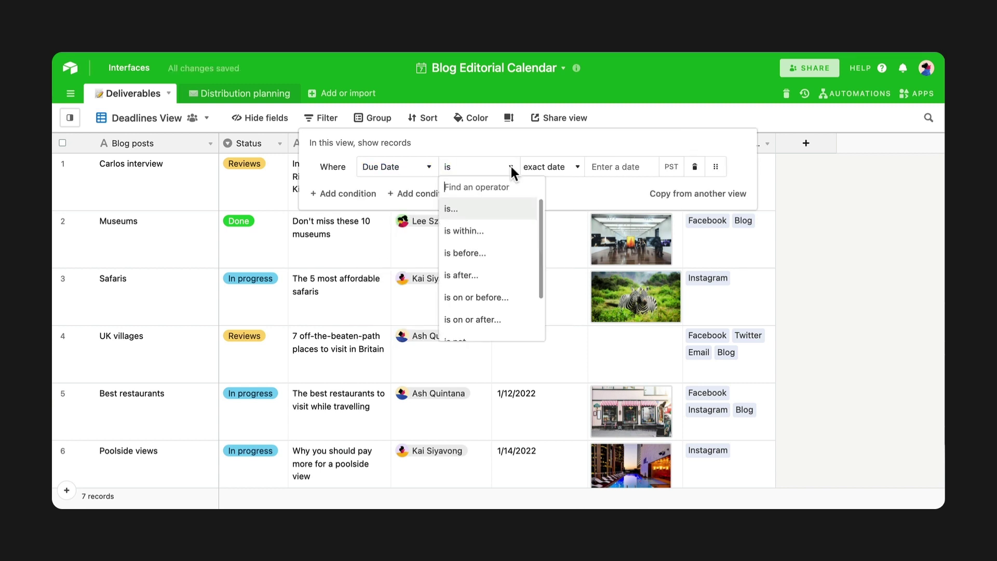
left_click(511, 255)
left_click(576, 167)
scroll(590, 207, "down", 3)
scroll(590, 211, "up", 4)
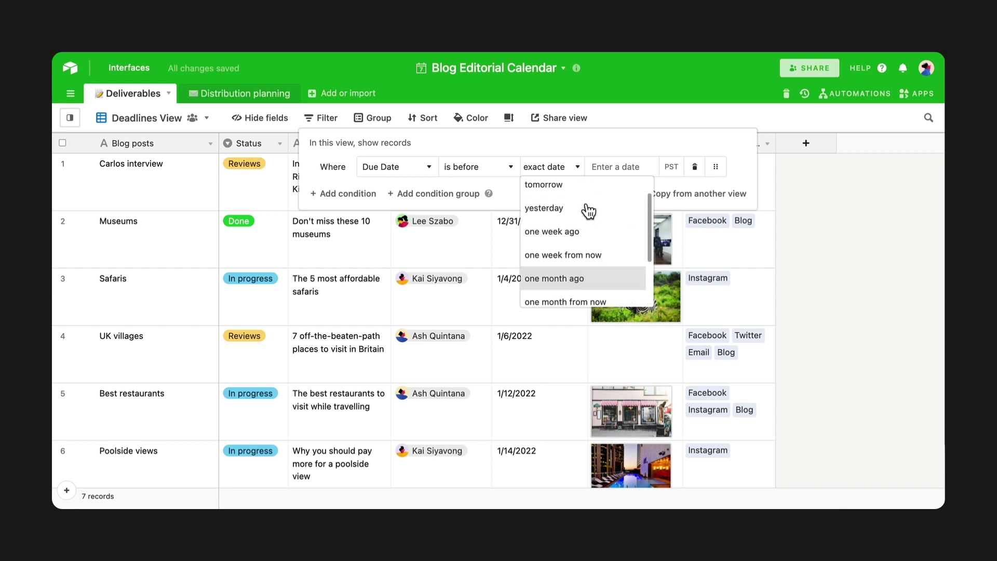
left_click(579, 189)
left_click(584, 444)
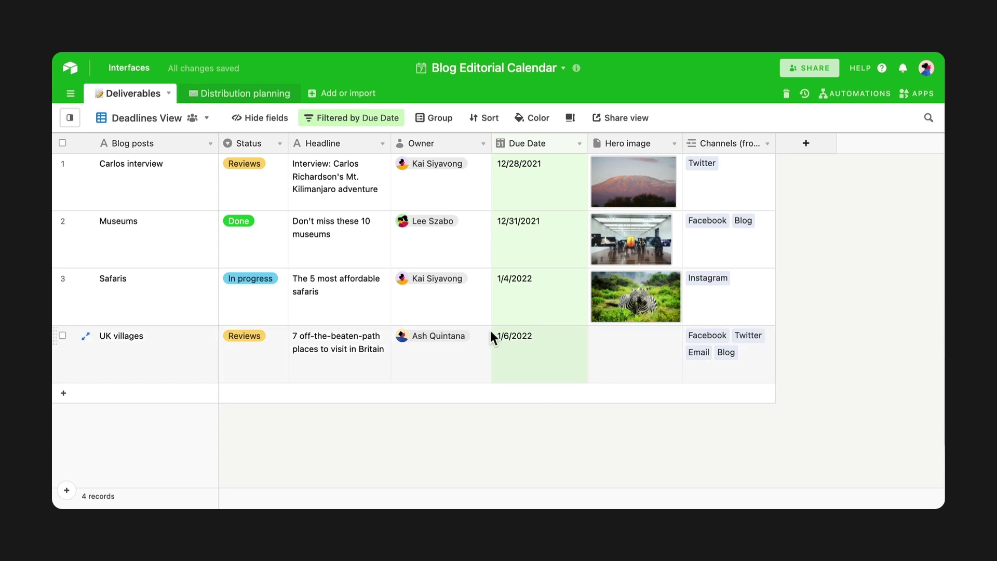
Add a second filter condition: Status is not Done
left_click(383, 119)
left_click(366, 194)
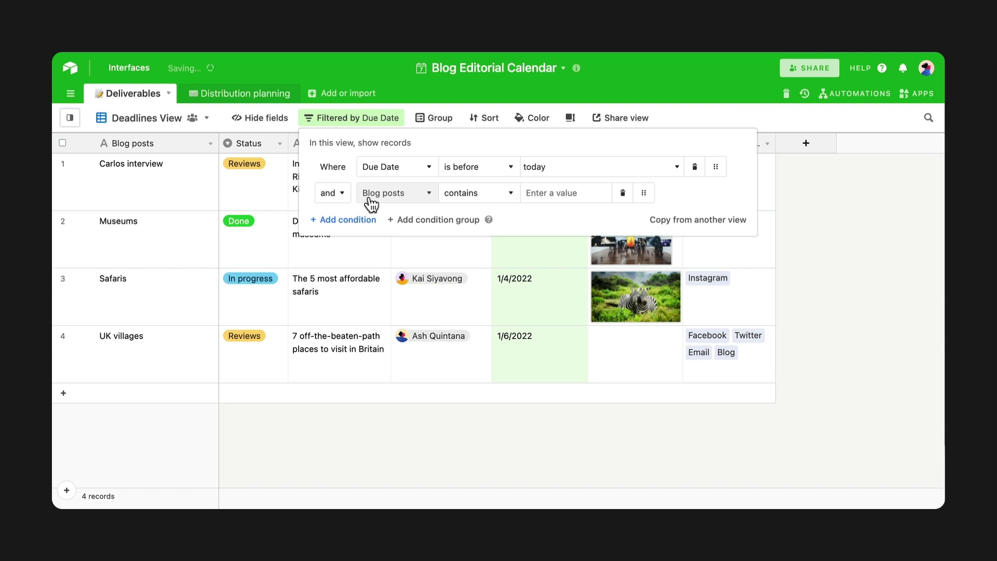
left_click(430, 196)
left_click(435, 254)
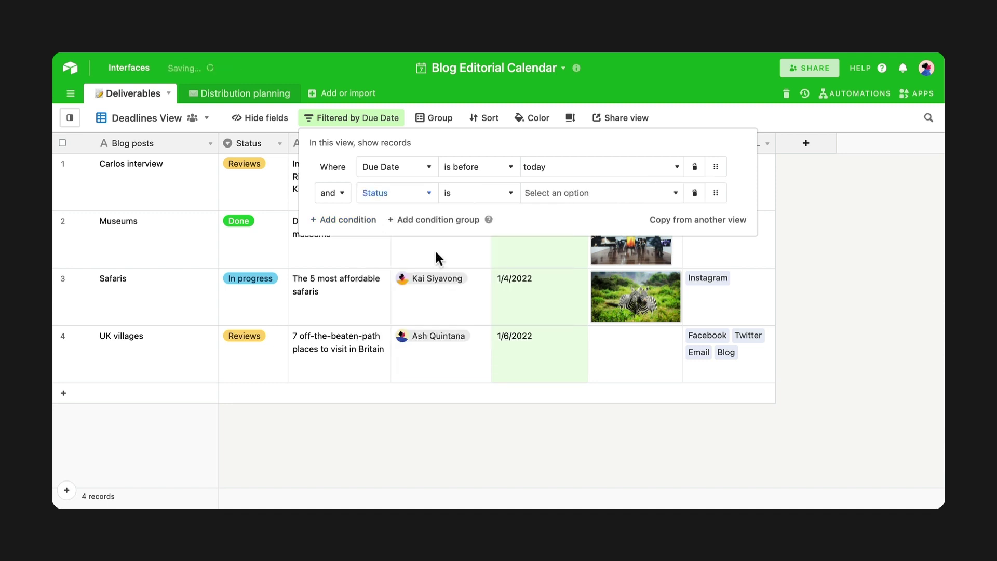
left_click(517, 195)
left_click(512, 254)
left_click(602, 196)
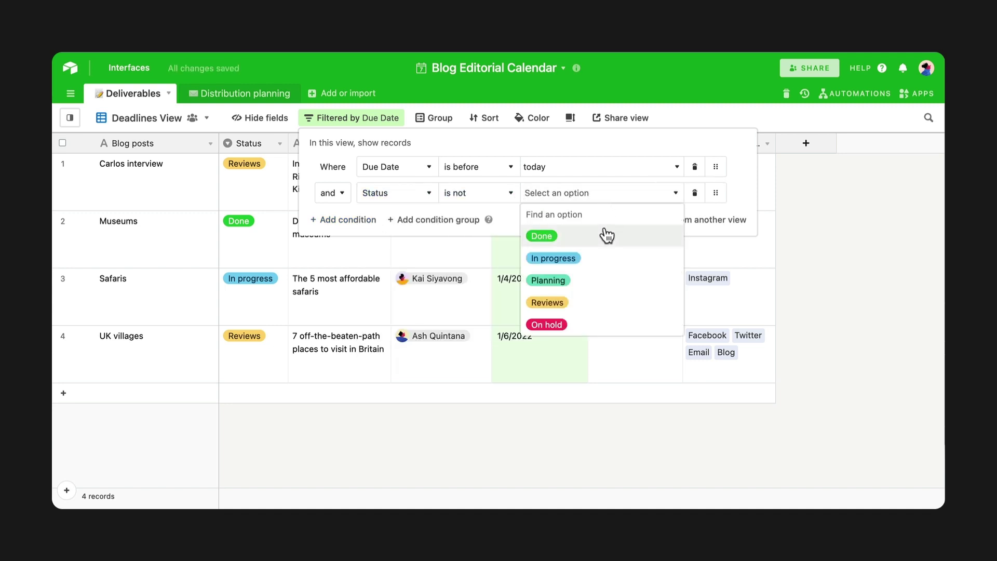
left_click(606, 236)
left_click(601, 396)
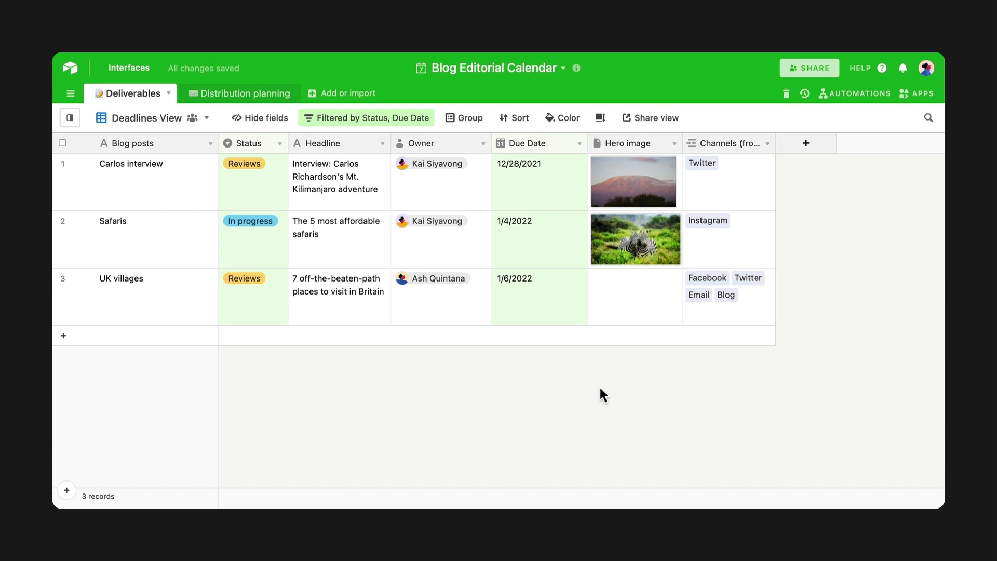
Change the Due Date filter to before 7 days from now
left_click(403, 120)
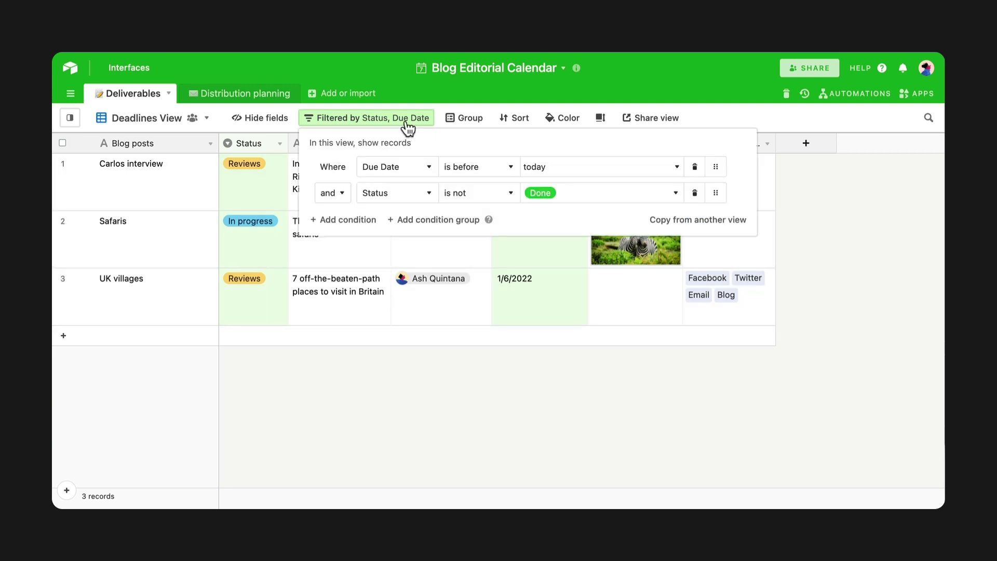
left_click(597, 167)
scroll(631, 255, "down", 3)
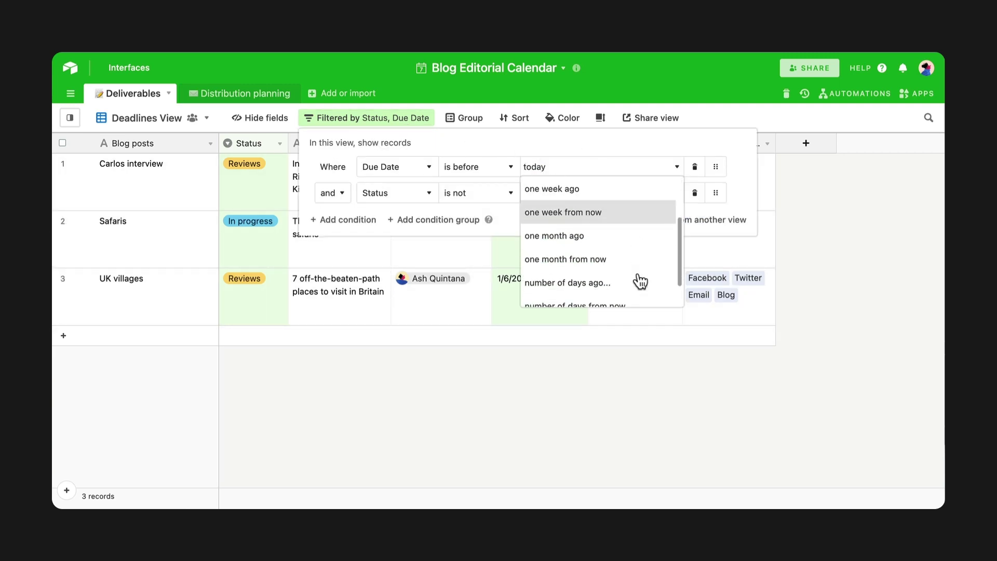
left_click(638, 272)
left_click(649, 167)
type("7")
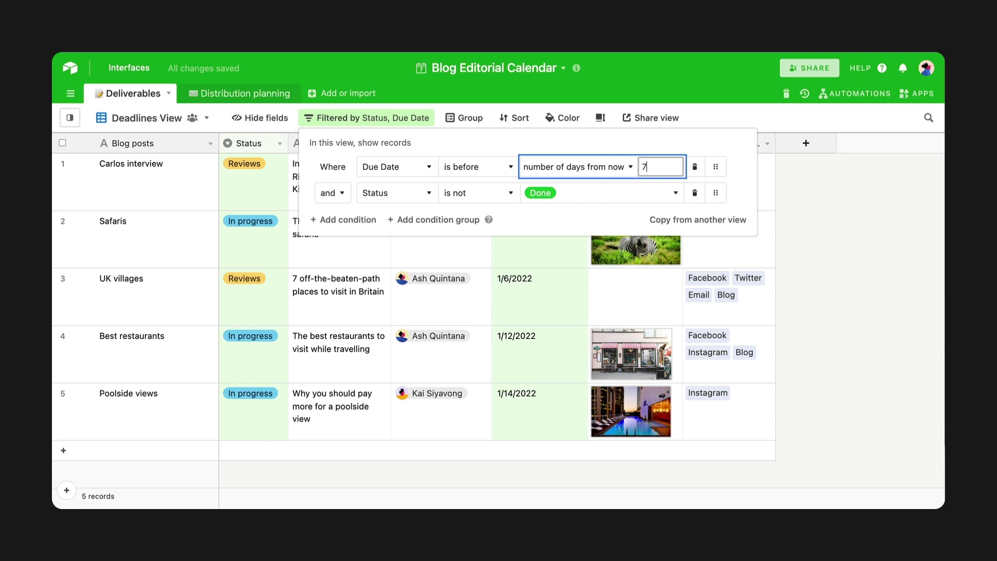
key("Escape")
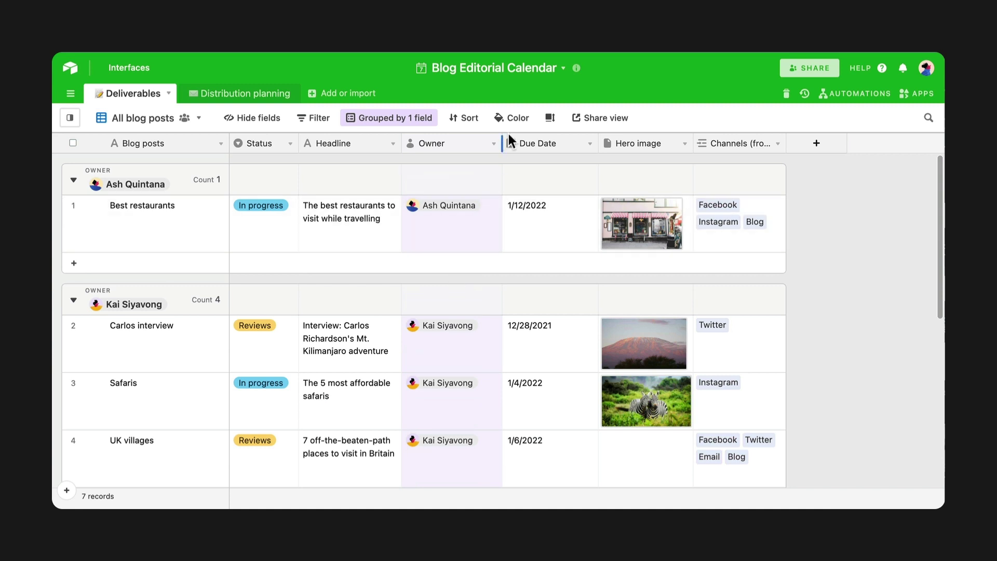
Add a magenta record colour condition where Due Date is before today
left_click(515, 119)
left_click(484, 189)
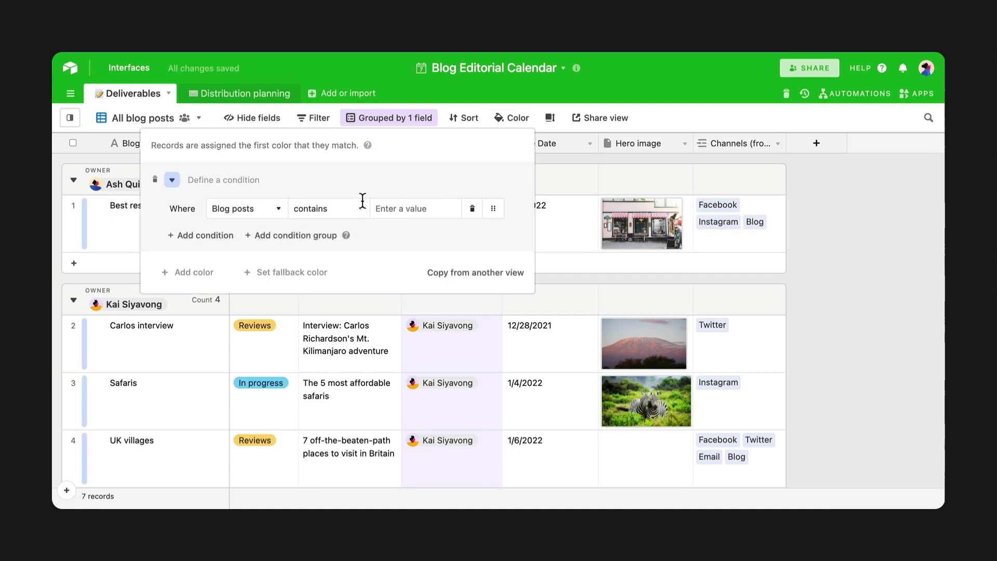
left_click(173, 180)
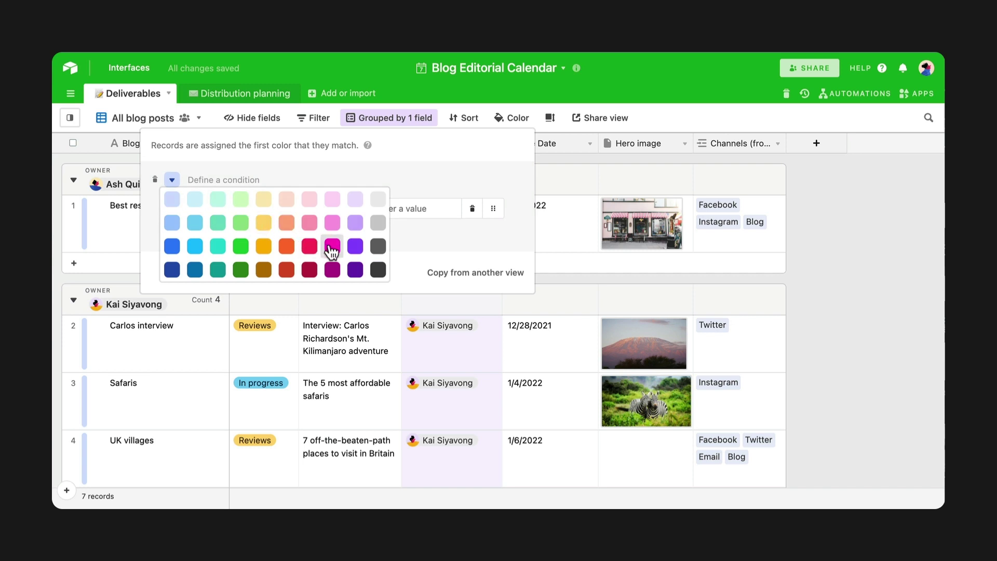
left_click(332, 247)
left_click(278, 210)
left_click(307, 338)
left_click(254, 208)
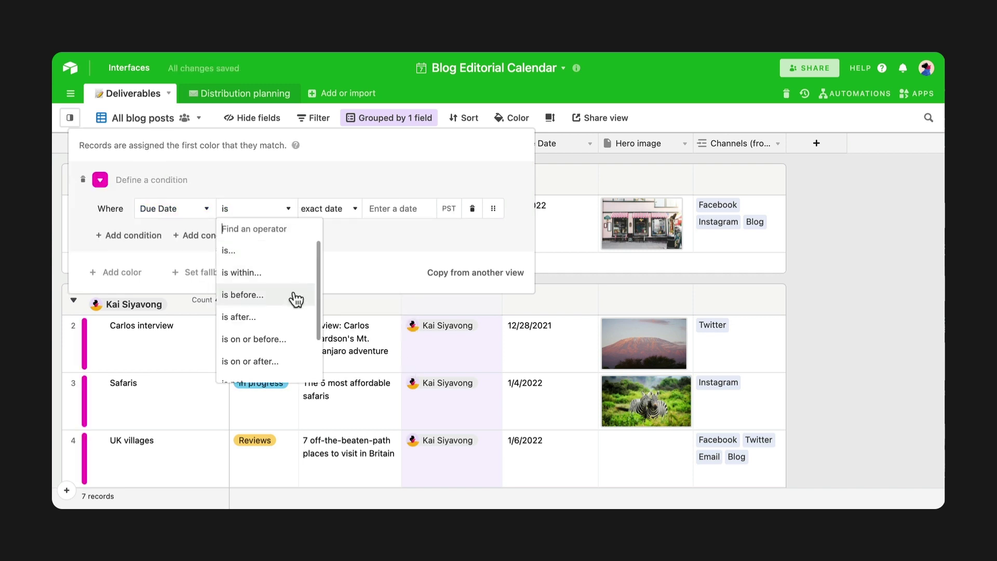
left_click(293, 295)
left_click(353, 209)
scroll(374, 244, "up", 3)
left_click(373, 240)
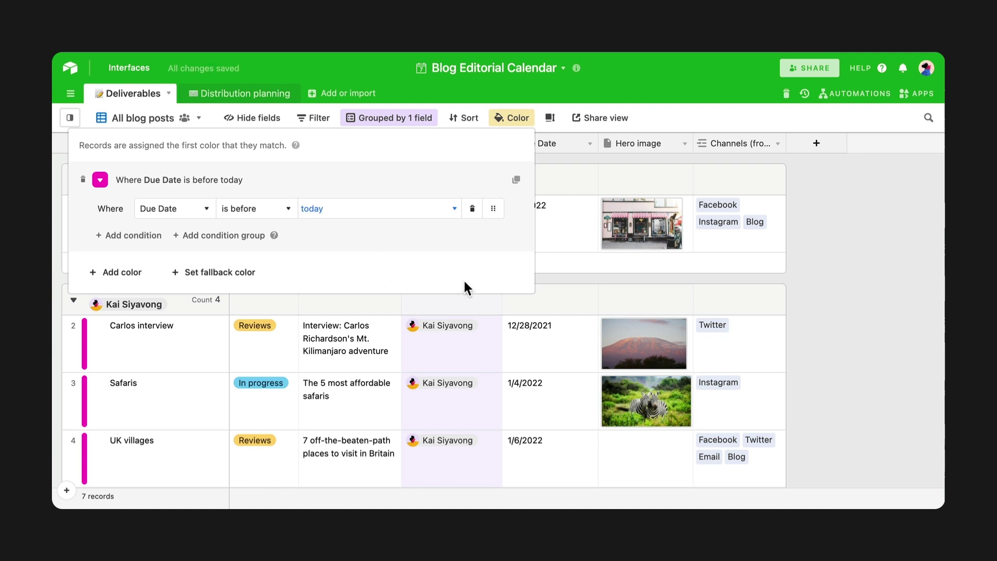
left_click(539, 280)
Reassign the UK villages blog post to a different owner
scroll(540, 283, "down", 2)
scroll(539, 280, "down", 2)
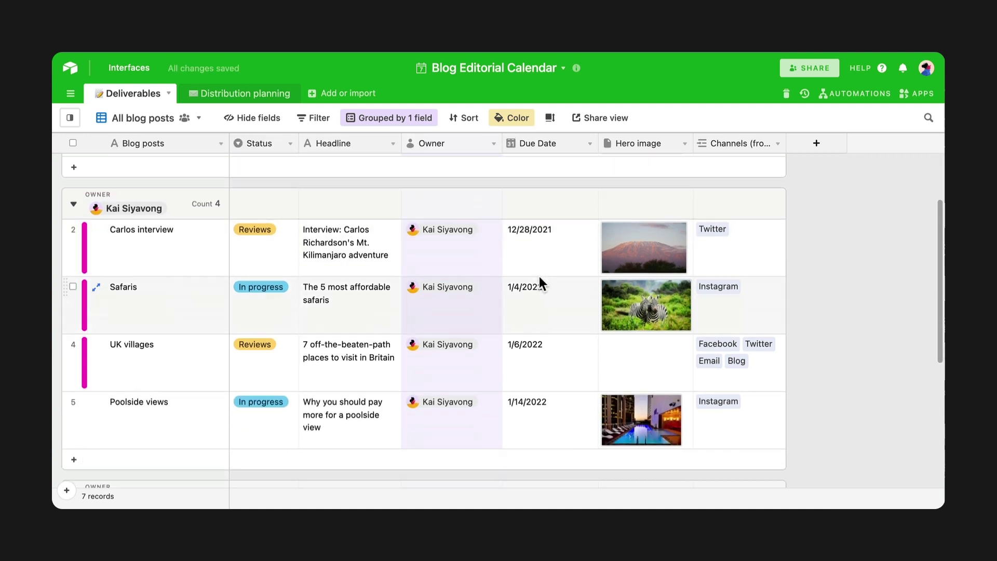
double_click(466, 363)
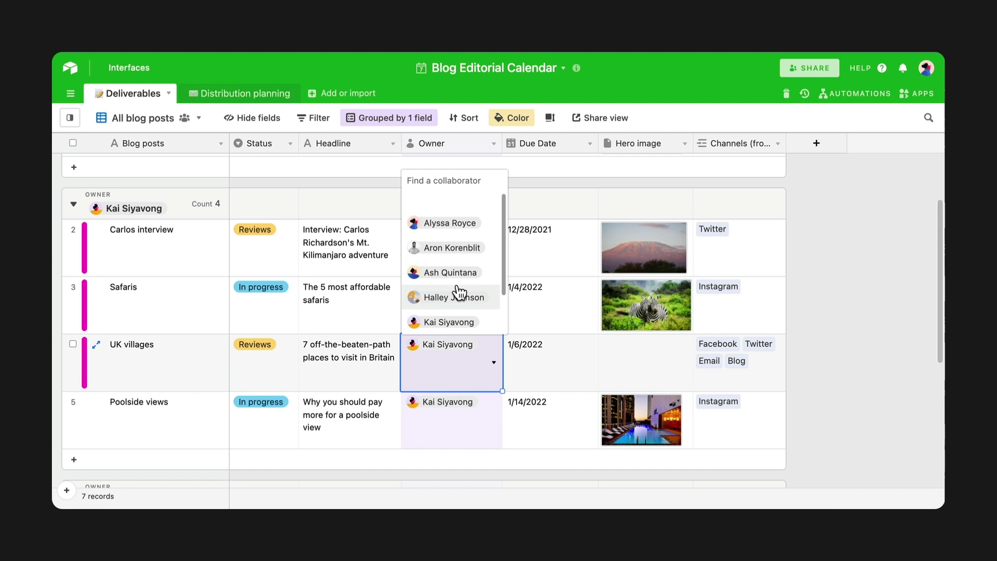
left_click(451, 272)
scroll(455, 242, "up", 2)
scroll(453, 239, "up", 1)
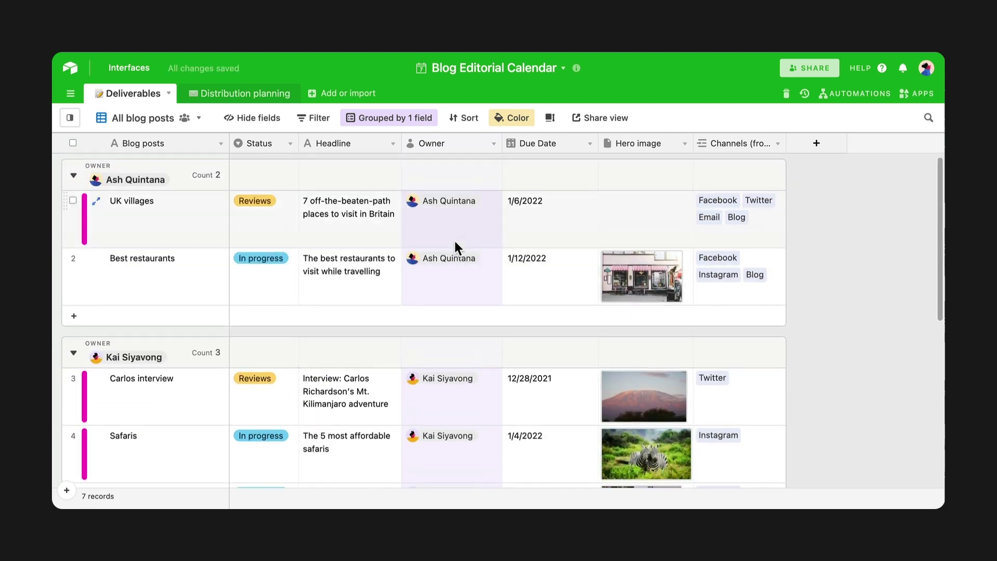
Add an orange colour rule for Due Date within the next 7 days
left_click(516, 119)
left_click(339, 208)
left_click(171, 206)
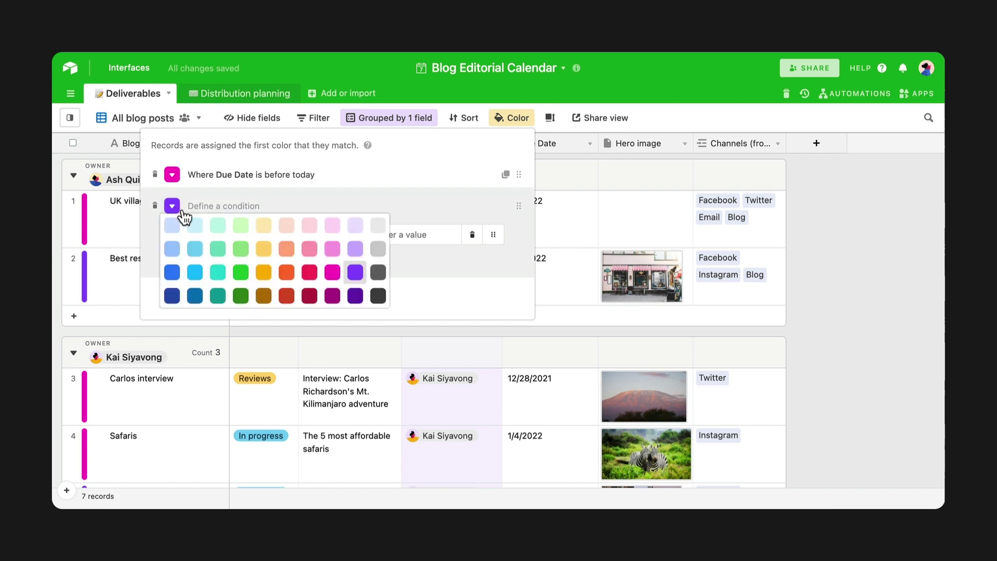
left_click(263, 274)
left_click(260, 232)
left_click(291, 362)
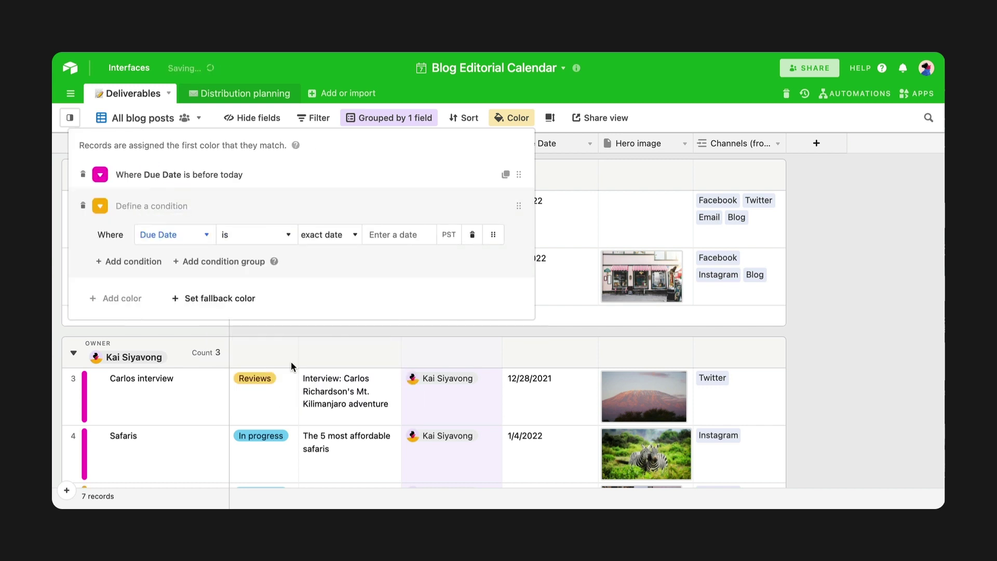
left_click(288, 234)
left_click(291, 295)
left_click(419, 235)
type("7")
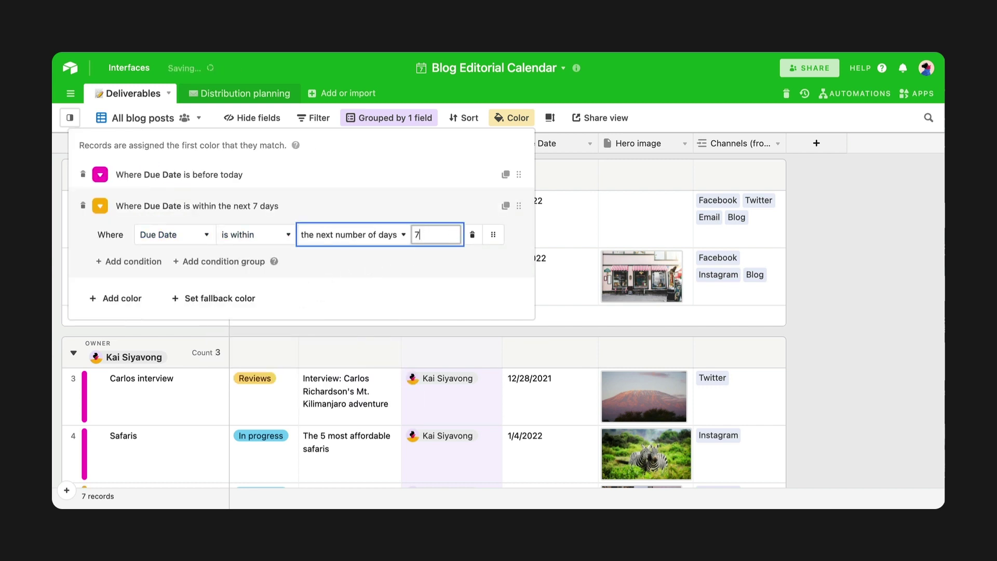
left_click(416, 329)
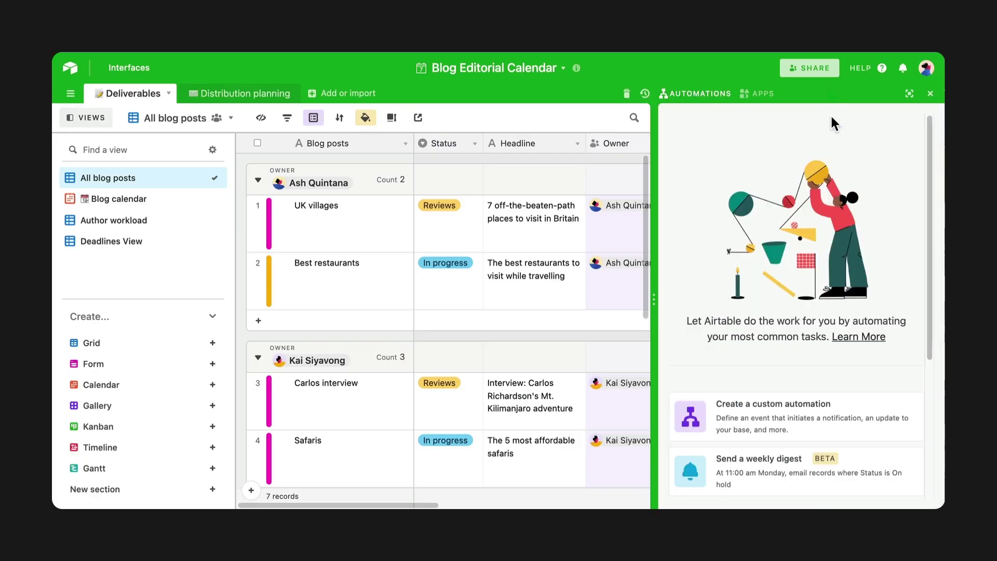
Create a custom automation 'Upcoming due date' triggered when a record matches conditions
left_click(883, 405)
type("Upcoming due date")
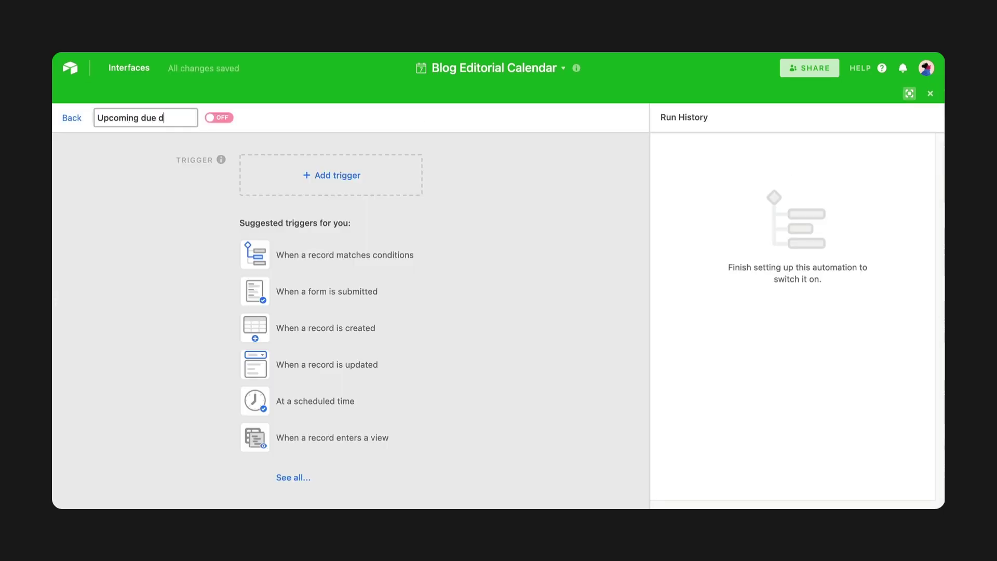
key("Return")
left_click(371, 176)
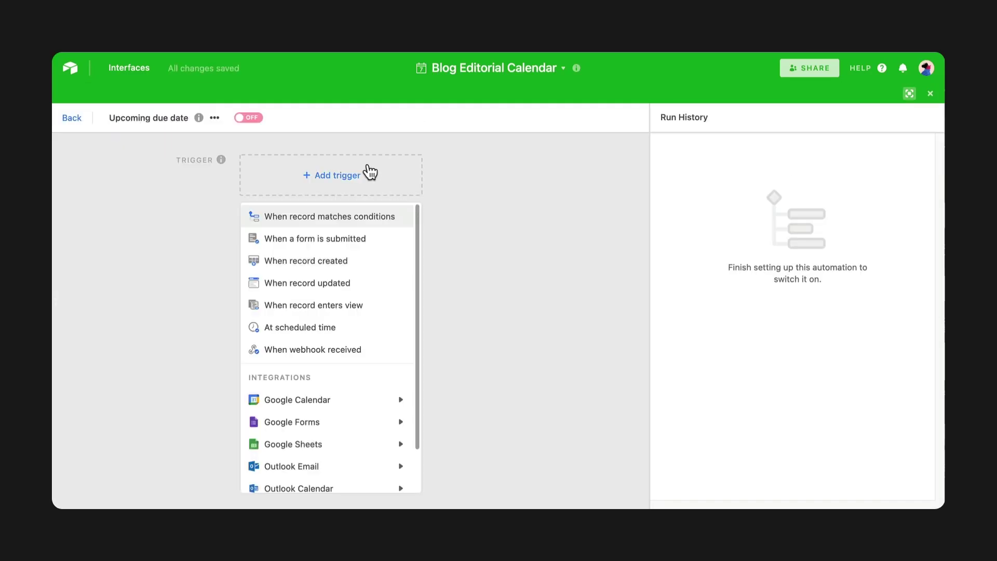
left_click(398, 217)
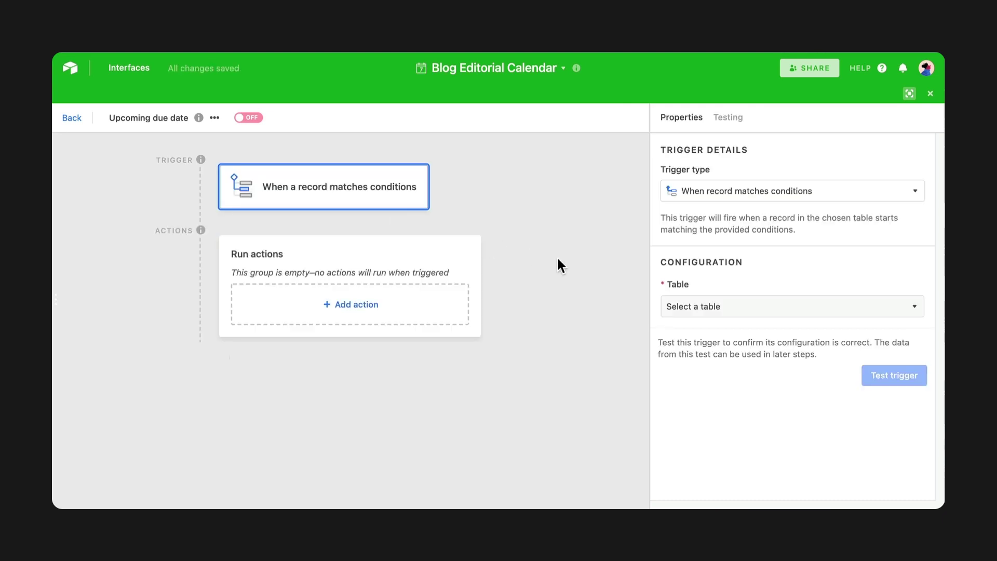
Set the trigger to Deliverables records whose Due Date is within the next 7 days
left_click(778, 309)
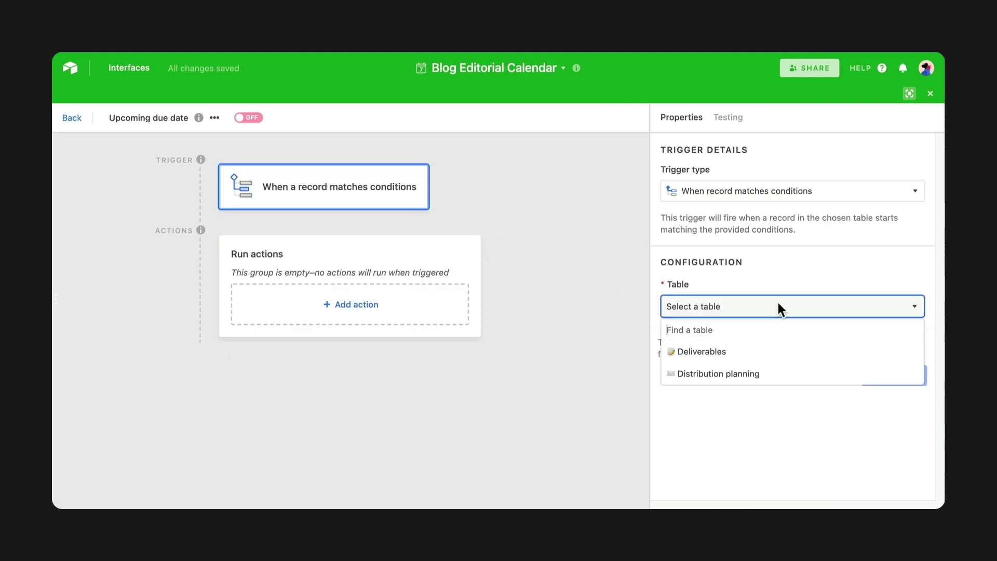
left_click(796, 357)
left_click(726, 358)
left_click(756, 360)
left_click(726, 307)
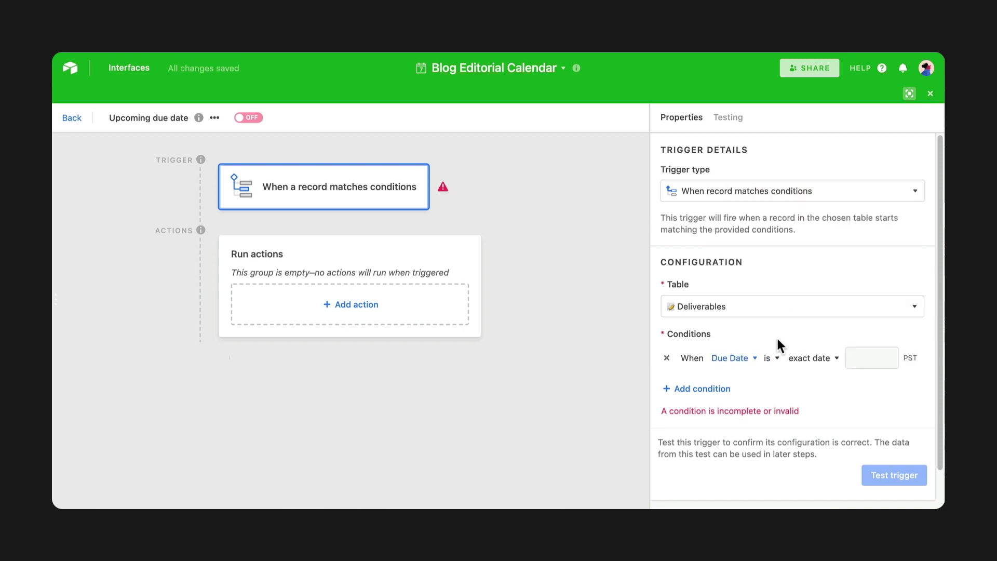
left_click(773, 358)
left_click(792, 236)
scroll(848, 363, "right", 2)
left_click(903, 357)
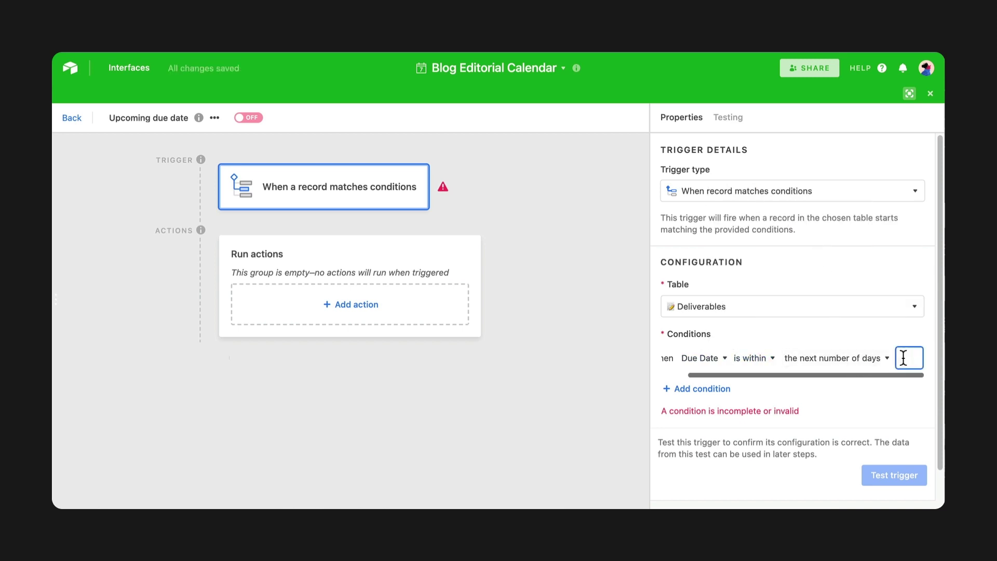
type("7")
left_click(451, 306)
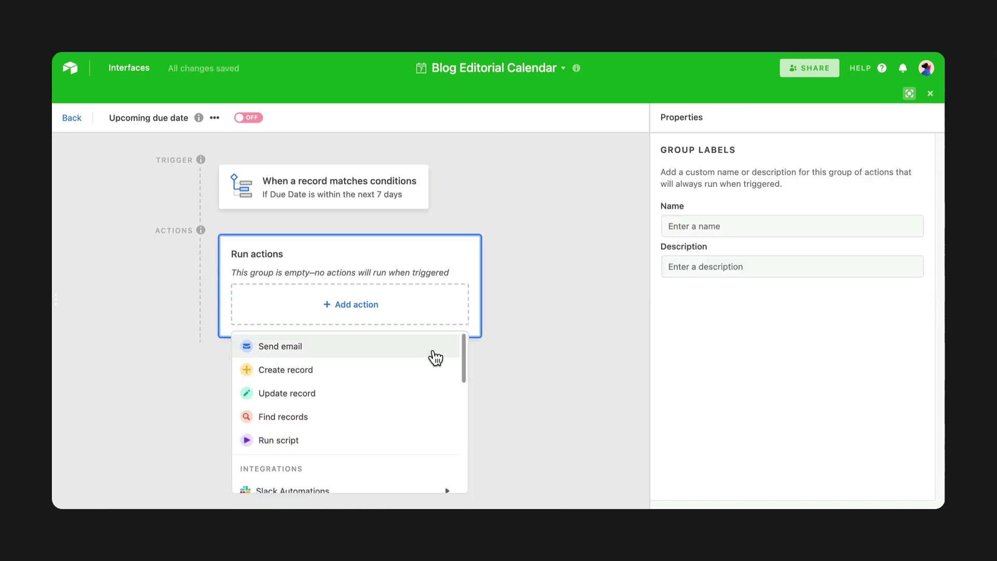
left_click(435, 357)
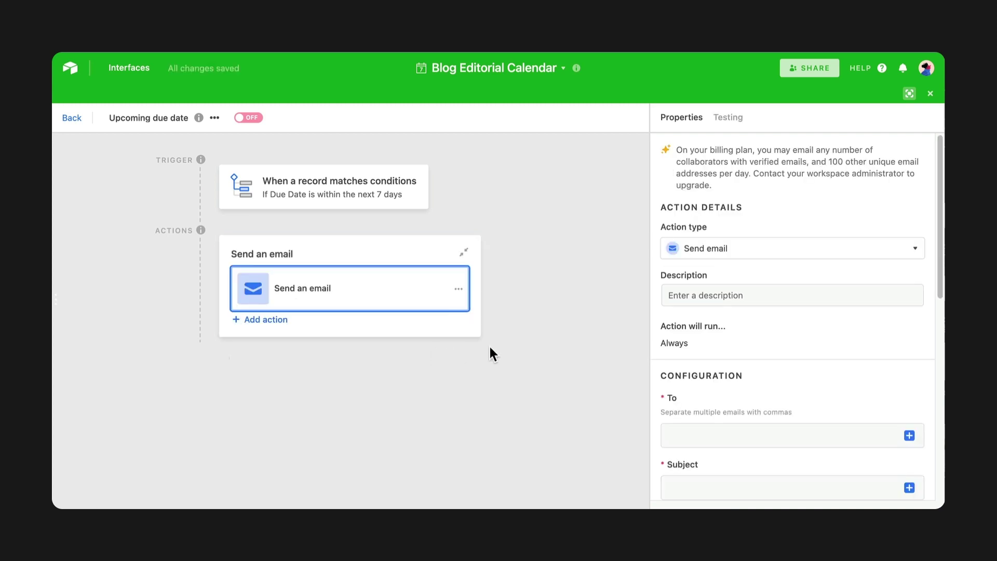
left_click(752, 295)
type("Email notification")
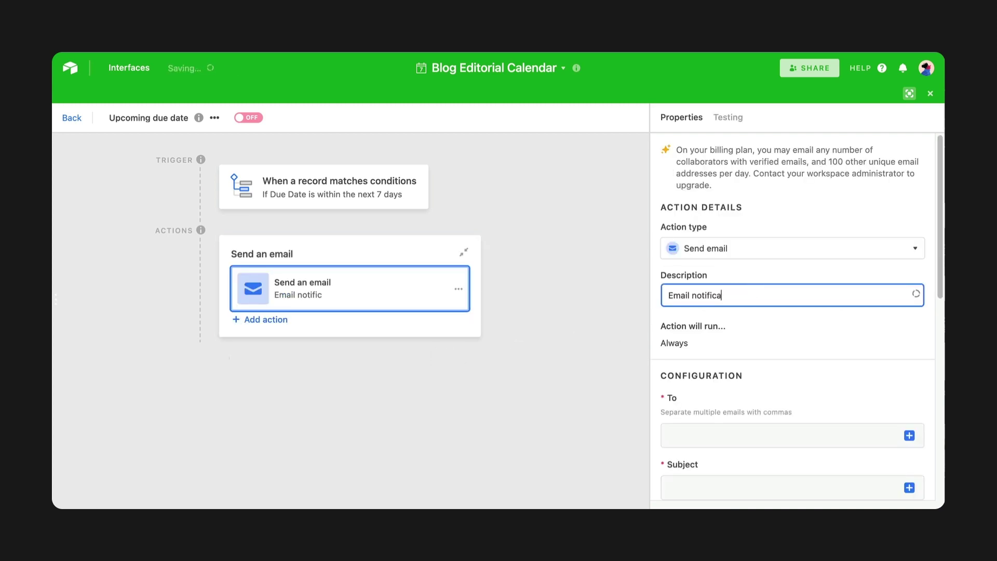
left_click(908, 435)
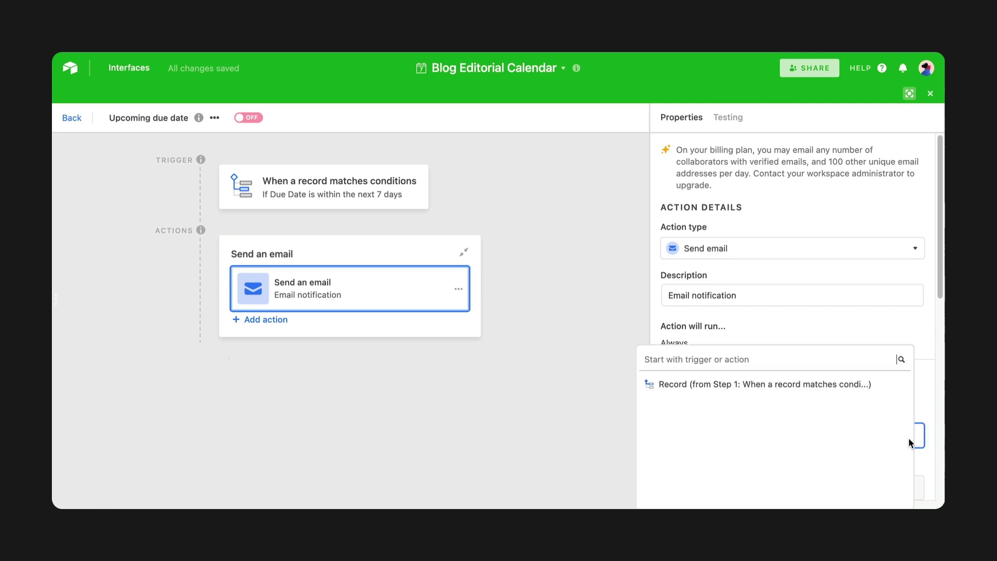
left_click(887, 387)
scroll(882, 426, "down", 5)
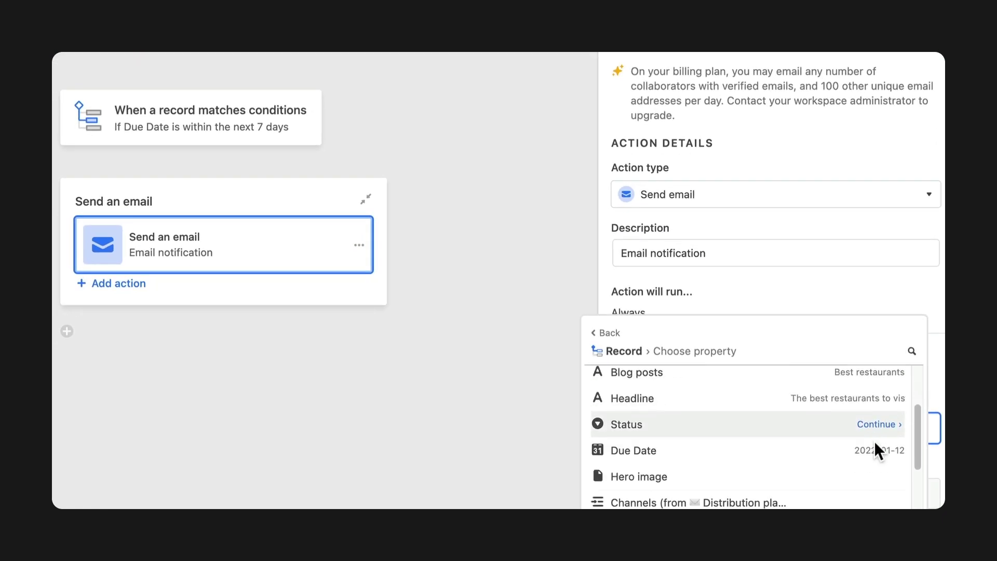
left_click(865, 479)
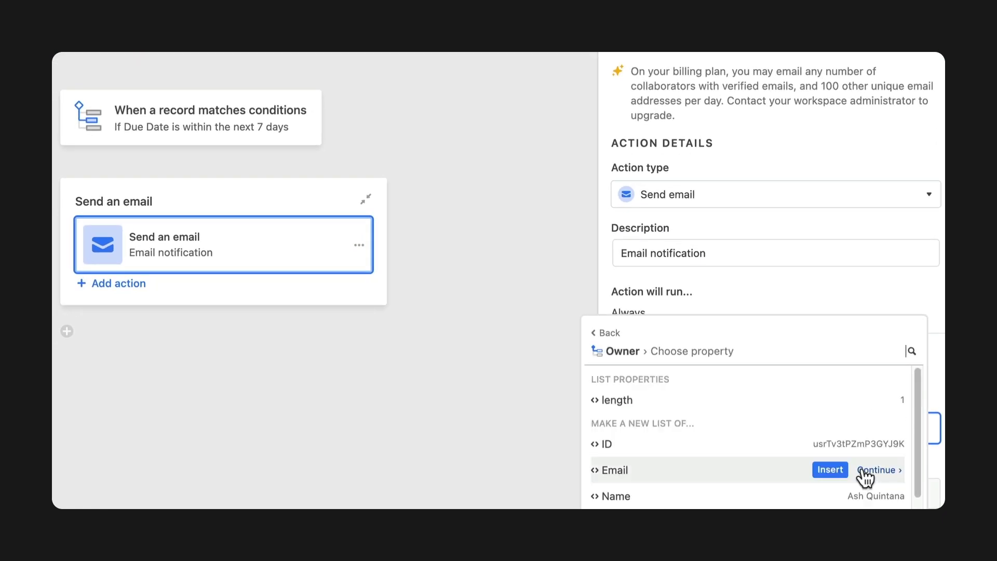
left_click(841, 470)
Set the email subject to the blog post name followed by 'due soon'
scroll(882, 388, "down", 3)
left_click(920, 346)
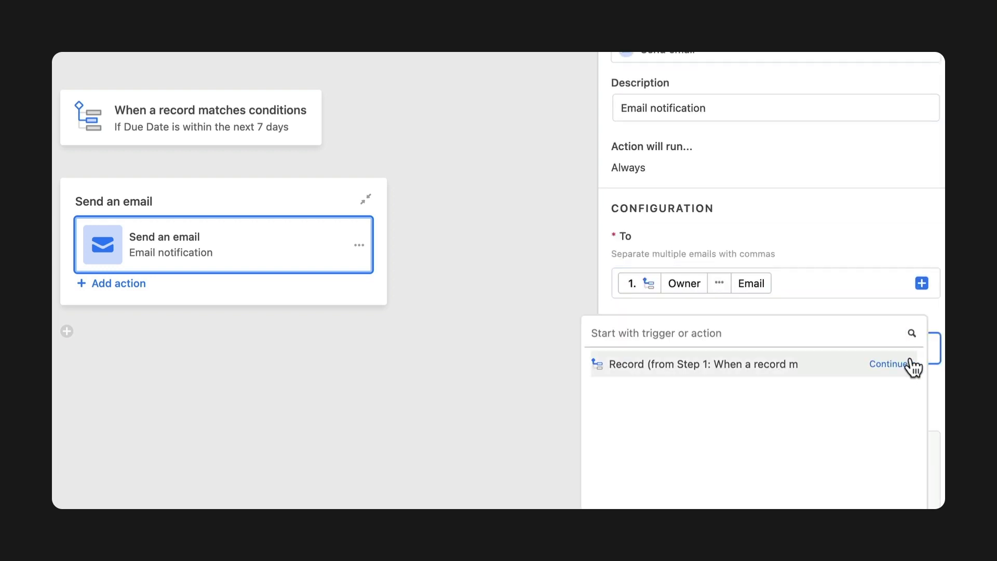
left_click(903, 362)
left_click(830, 441)
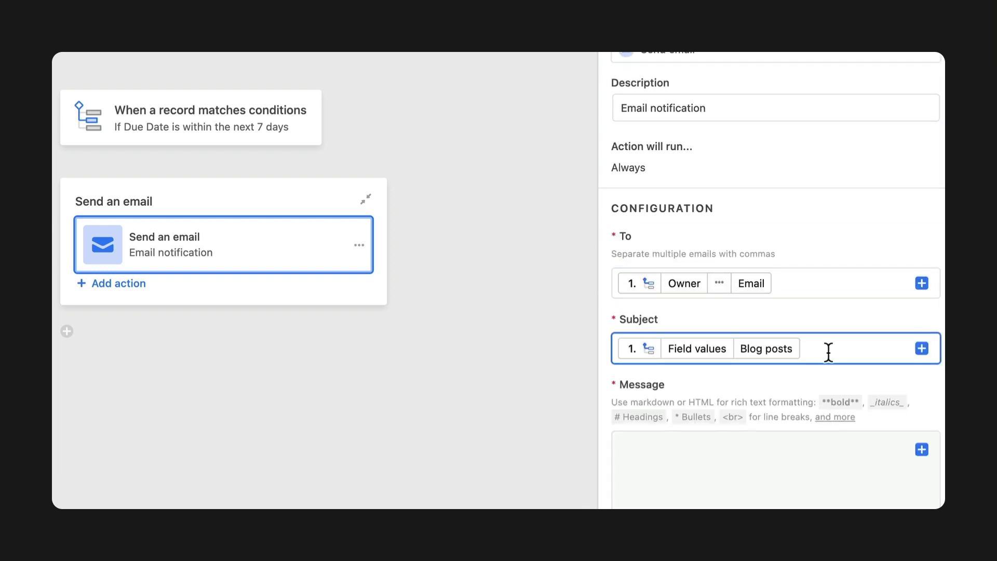
type("due soon")
scroll(840, 353, "down", 1)
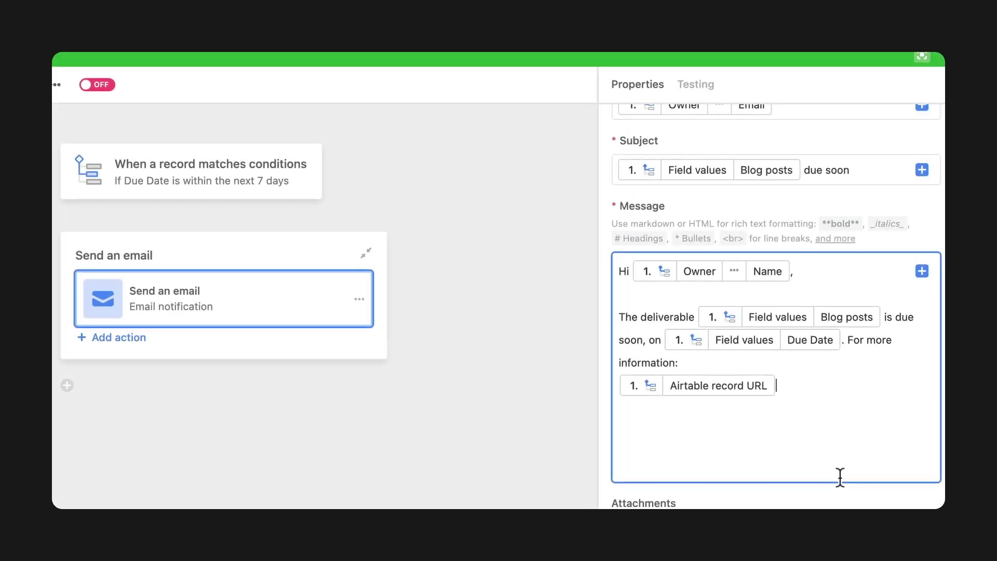